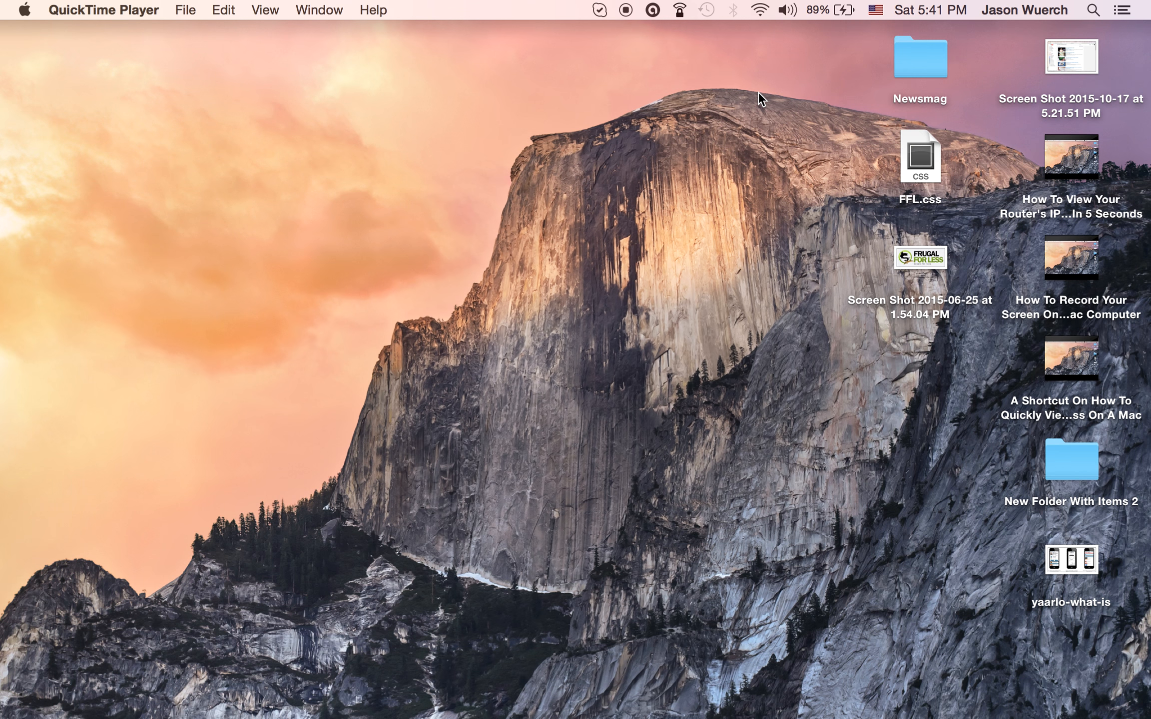
- View the detailed Wi-Fi connection information, including the computer's IP address and the router address
alt+click(761, 11)
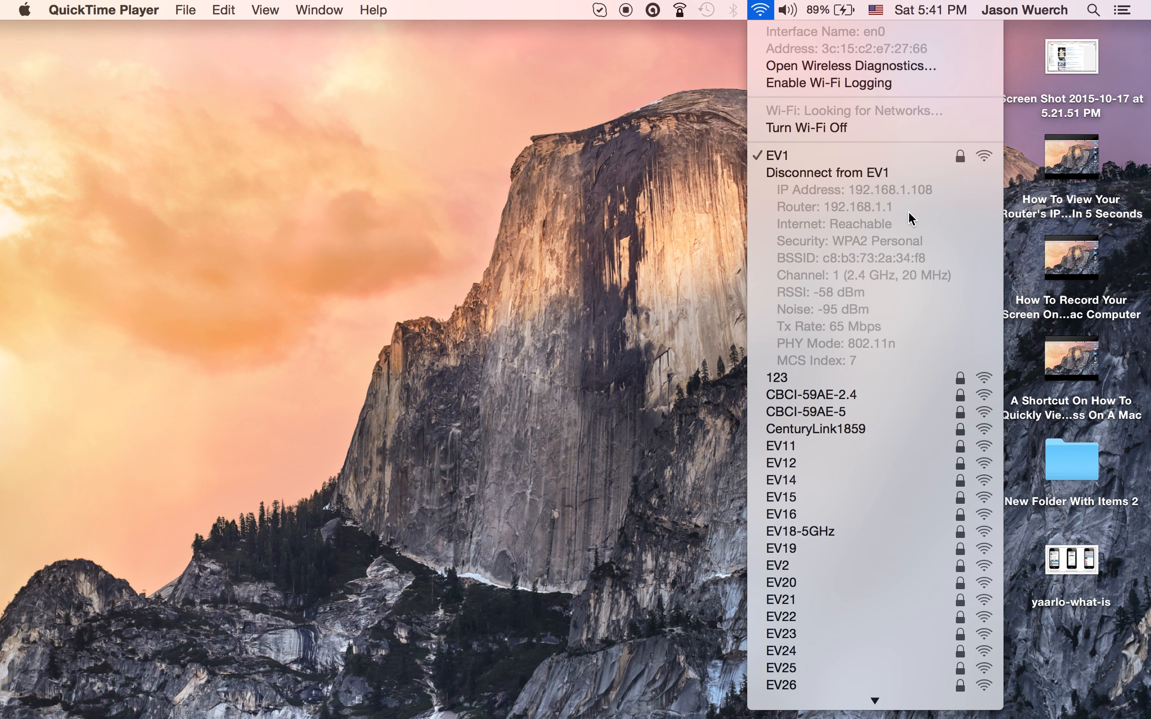
click(721, 196)
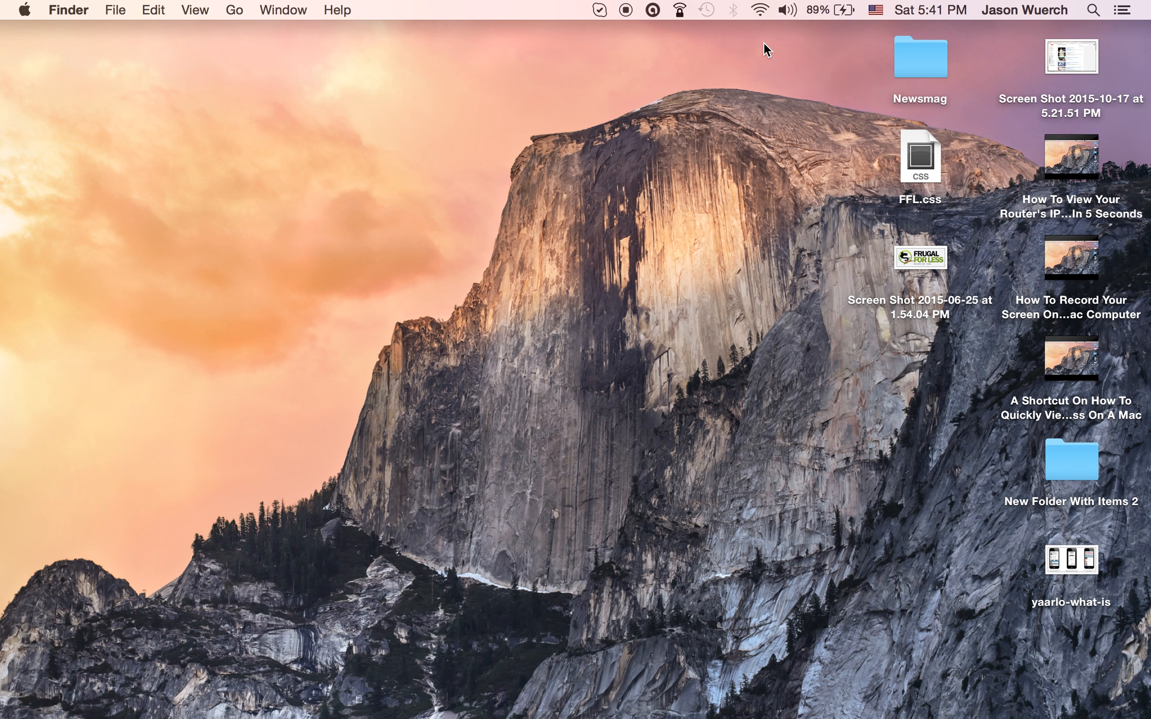
- Open the advanced TCP/IP settings of the Wi-Fi connection in the Network preferences
click(761, 11)
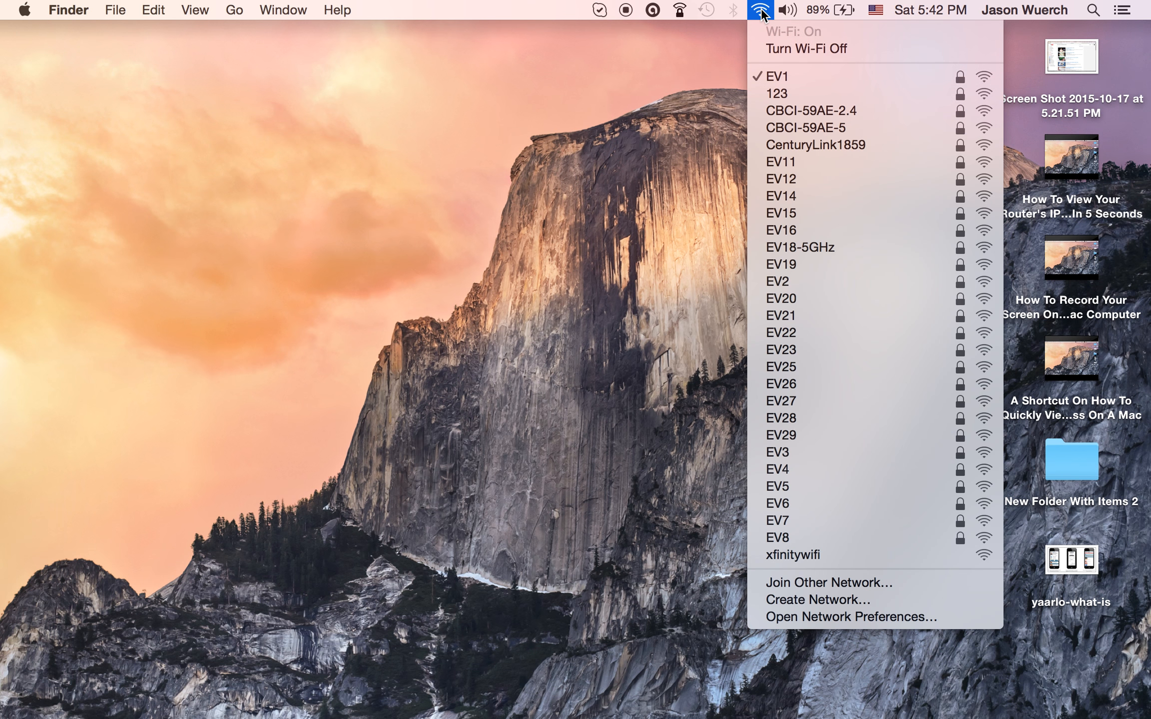
click(812, 614)
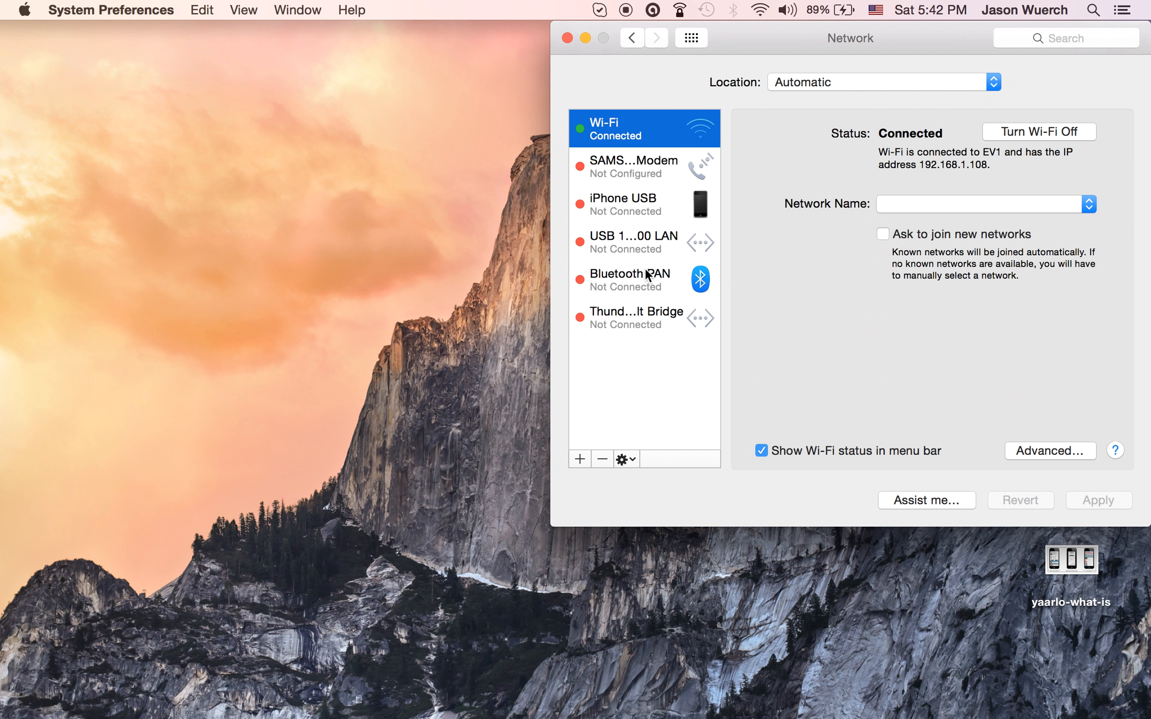
drag(771, 43, 519, 55)
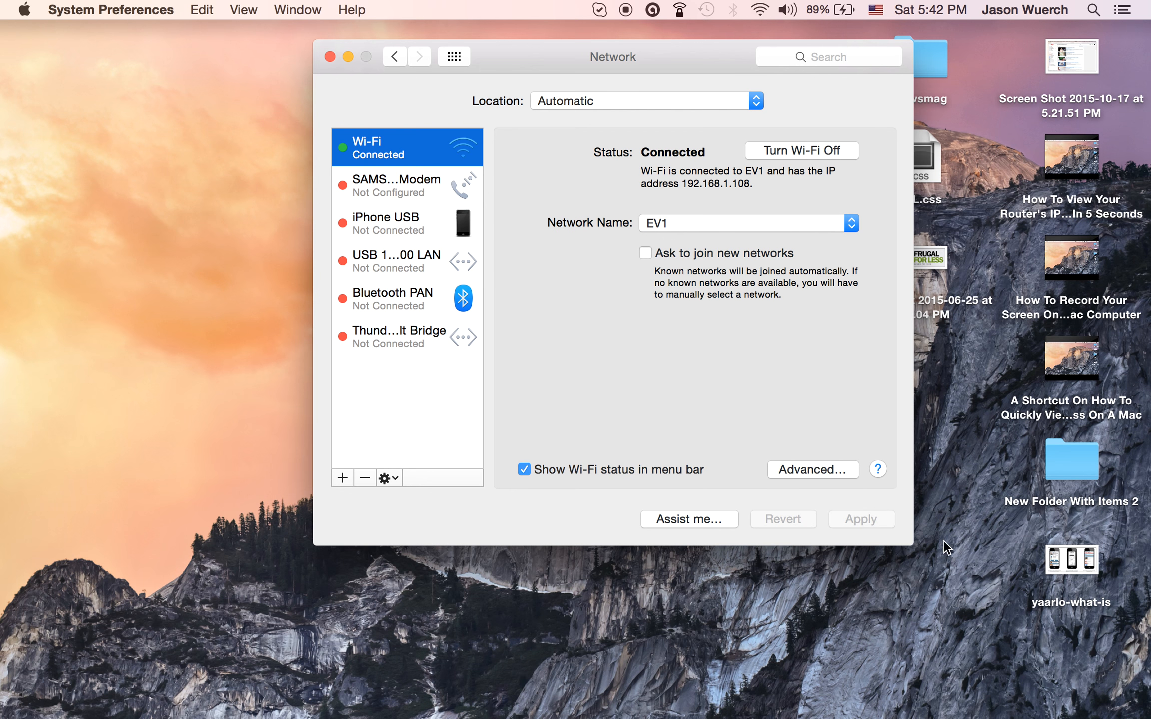
click(812, 471)
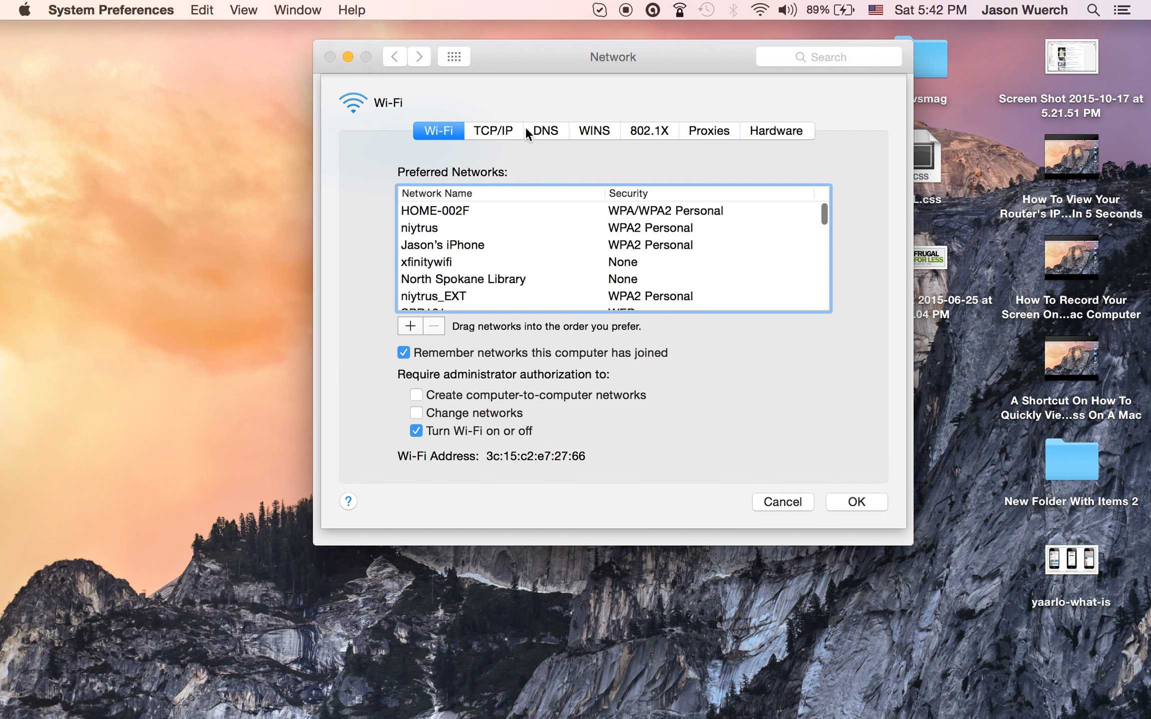
click(484, 130)
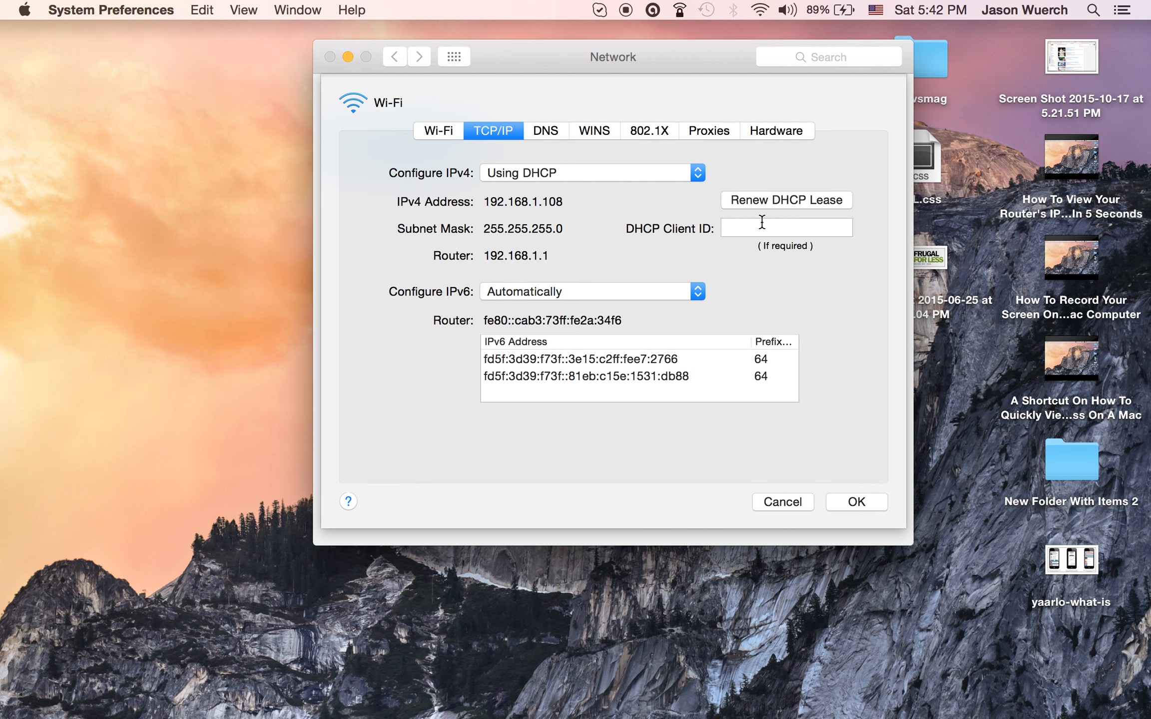
- Check the detailed Wi-Fi information against the TCP/IP settings and move the Network window aside
alt+click(760, 15)
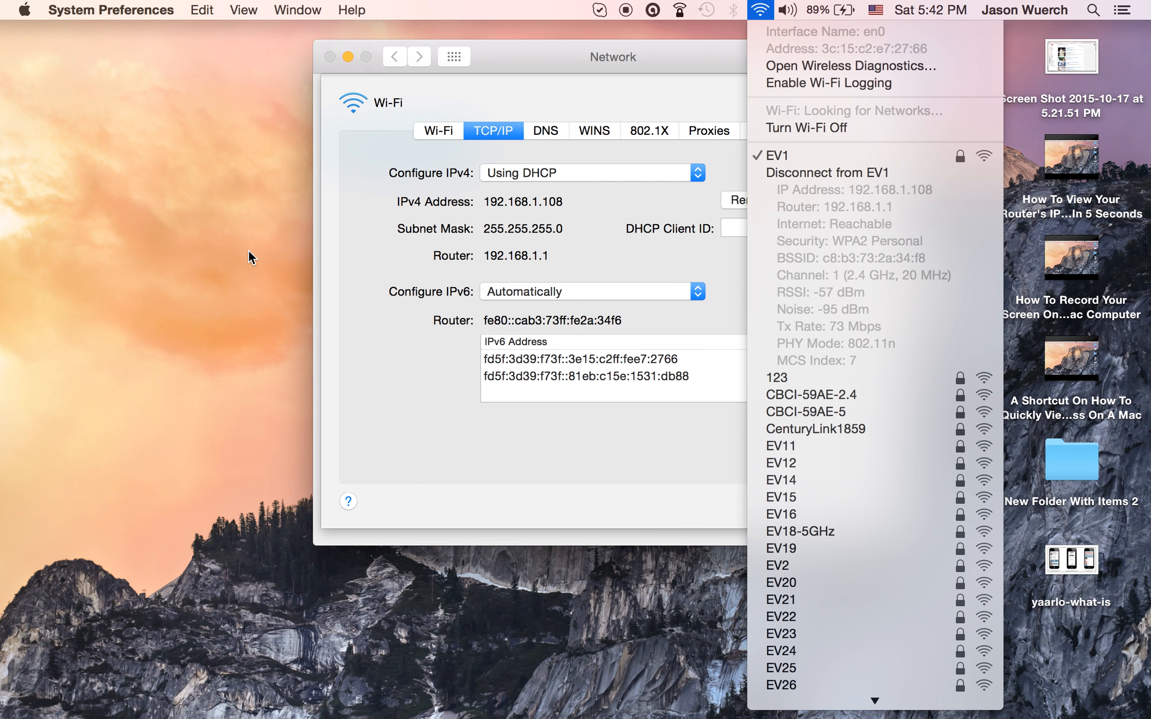
click(526, 52)
drag(525, 52, 762, 34)
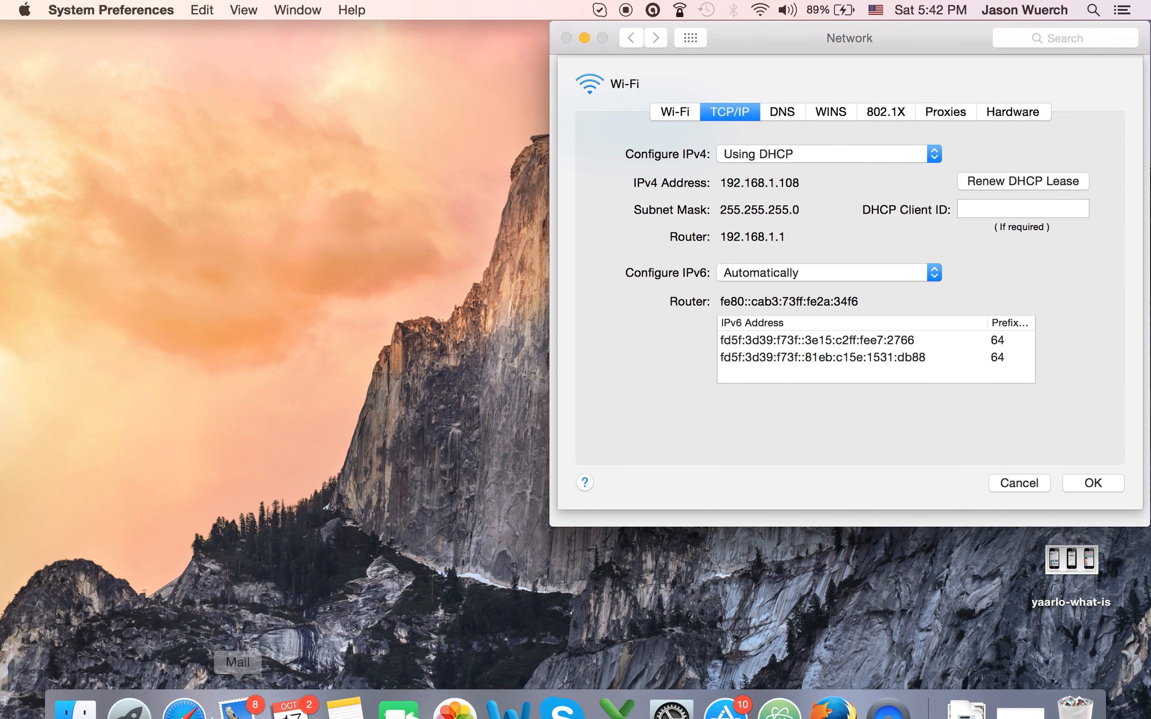
- Switch to Safari, place its window below the IP details and load the router page at 192.168.1.1
click(184, 685)
drag(327, 31, 352, 274)
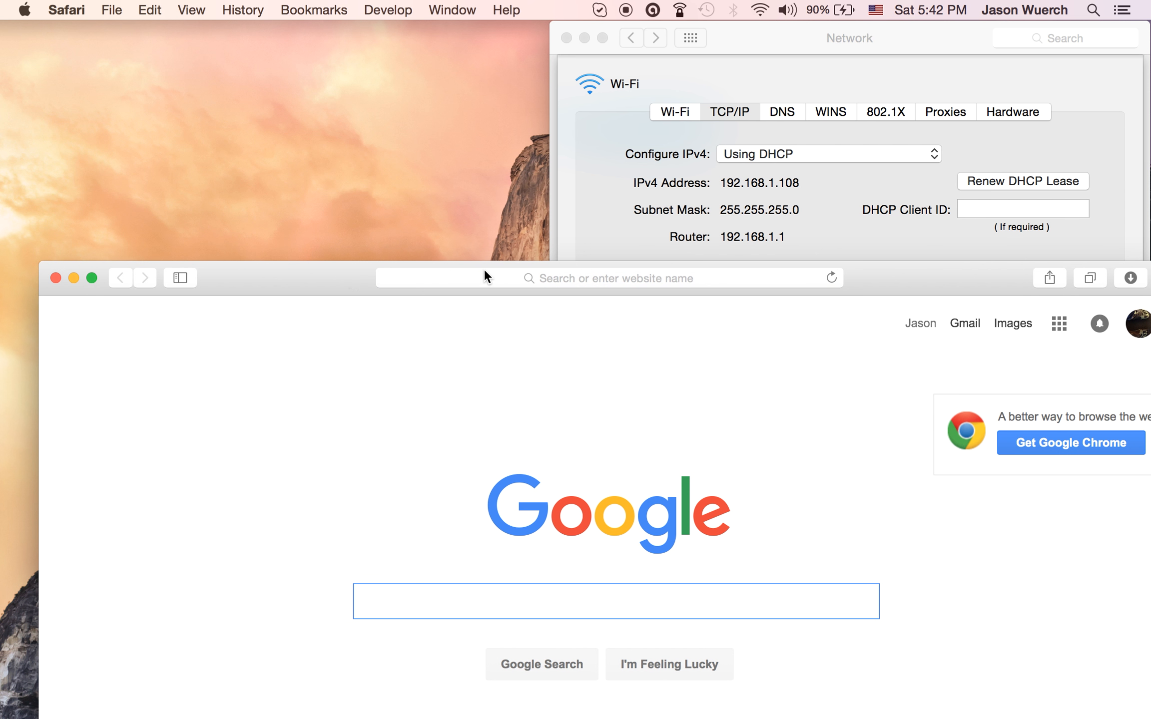
click(484, 272)
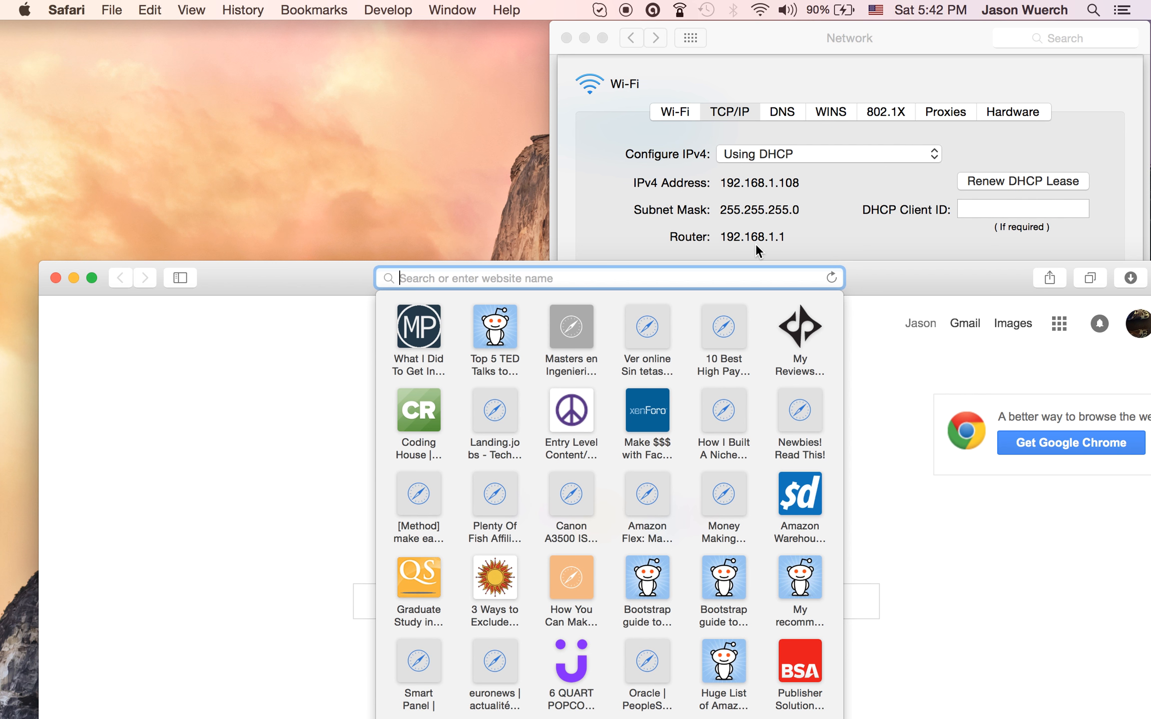
text(1)
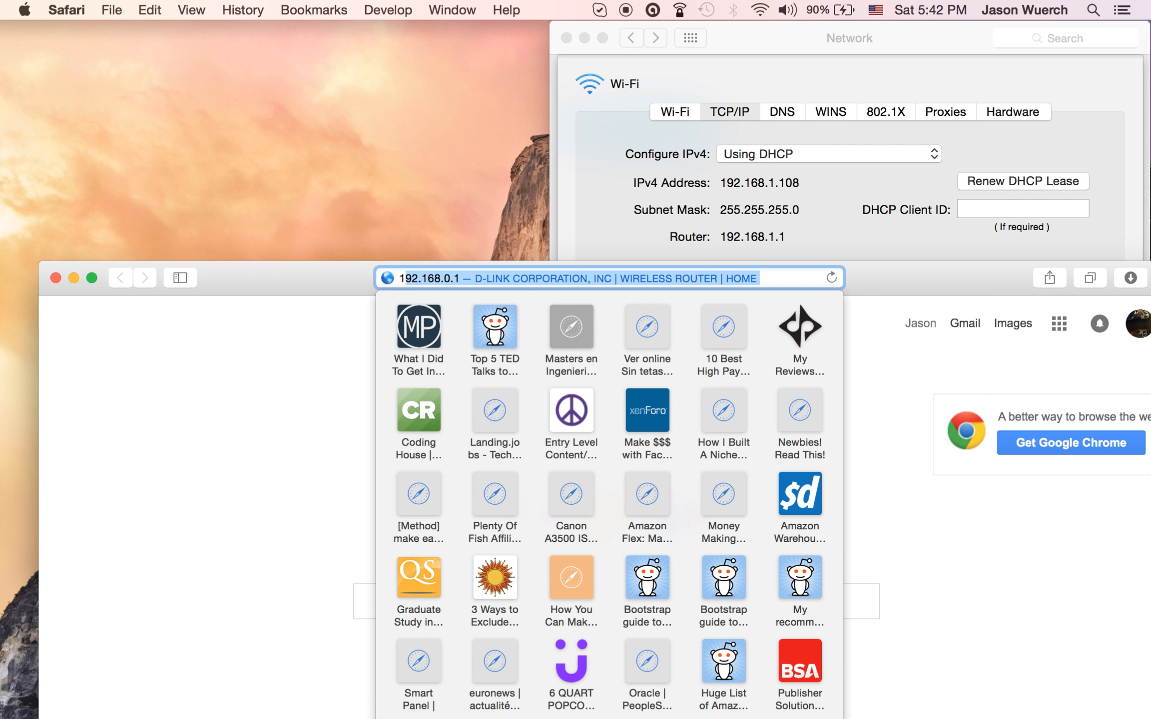
text(92.168.1.1)
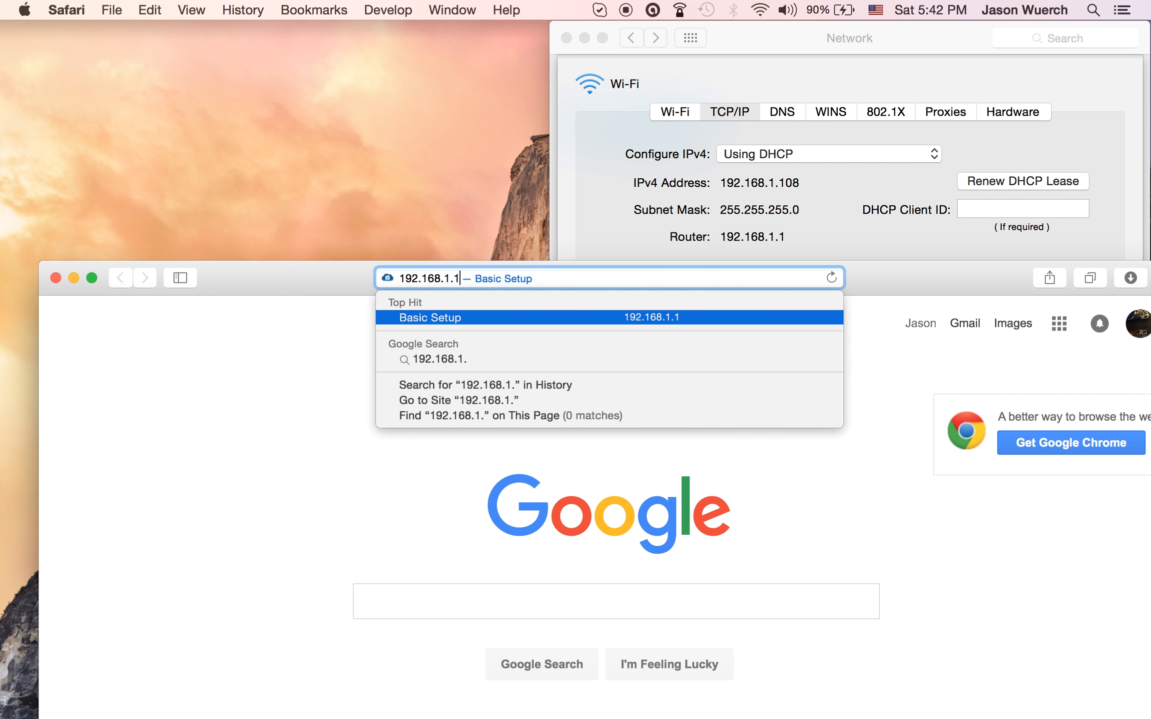
key(Return)
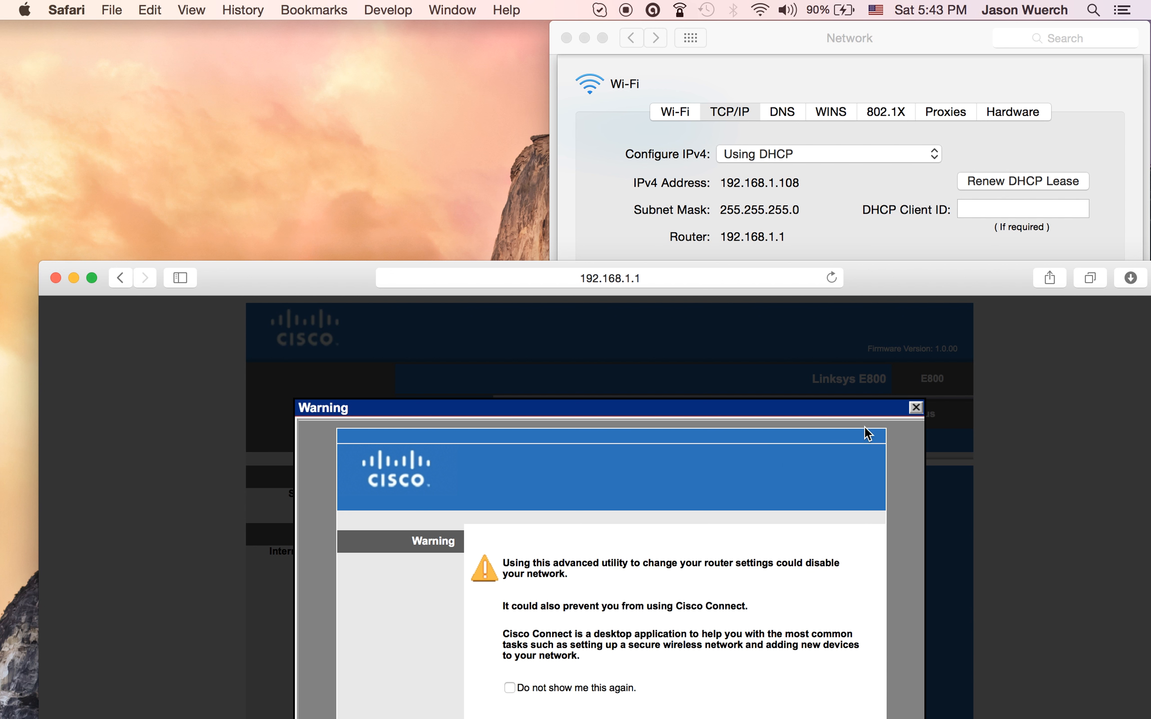
- Dismiss the router's warning and open the Single Port Forwarding page for applications and gaming
click(915, 408)
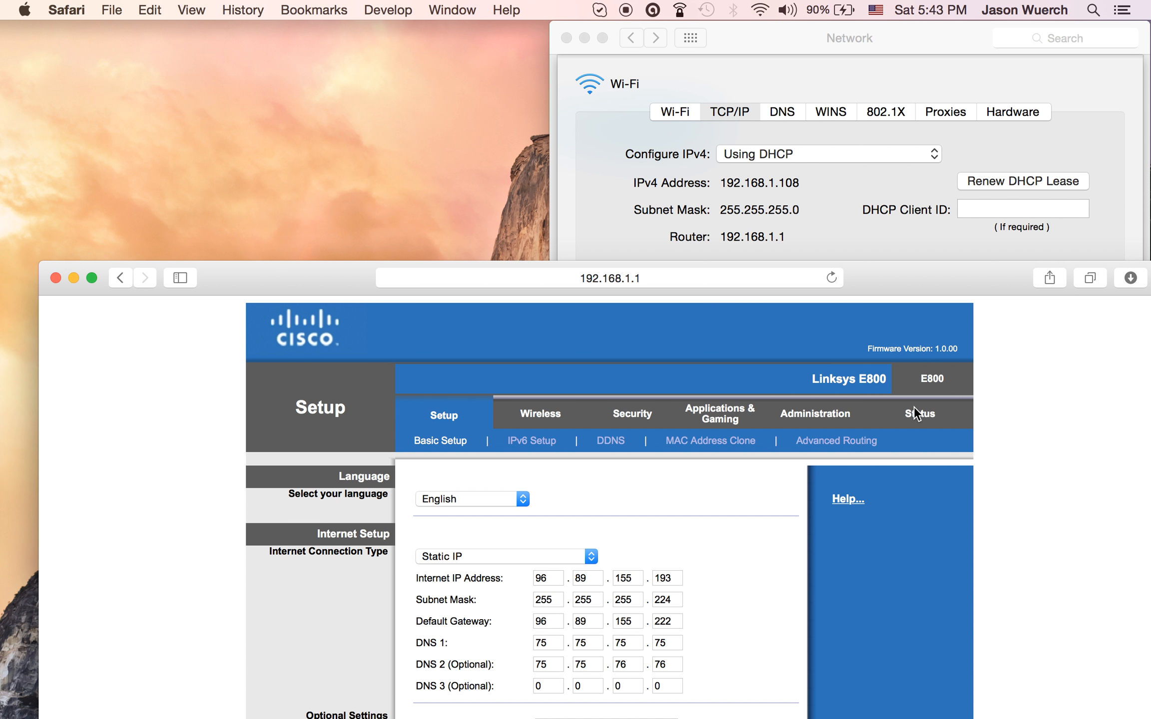
scroll(673, 390, down, 2)
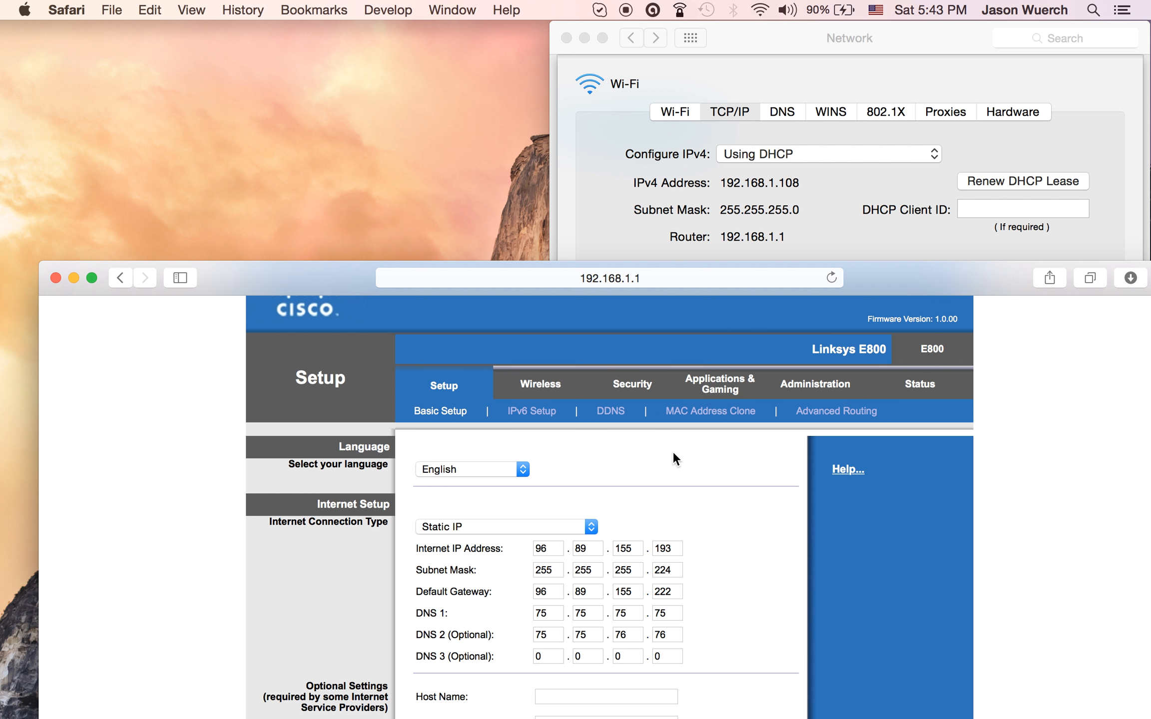
click(728, 383)
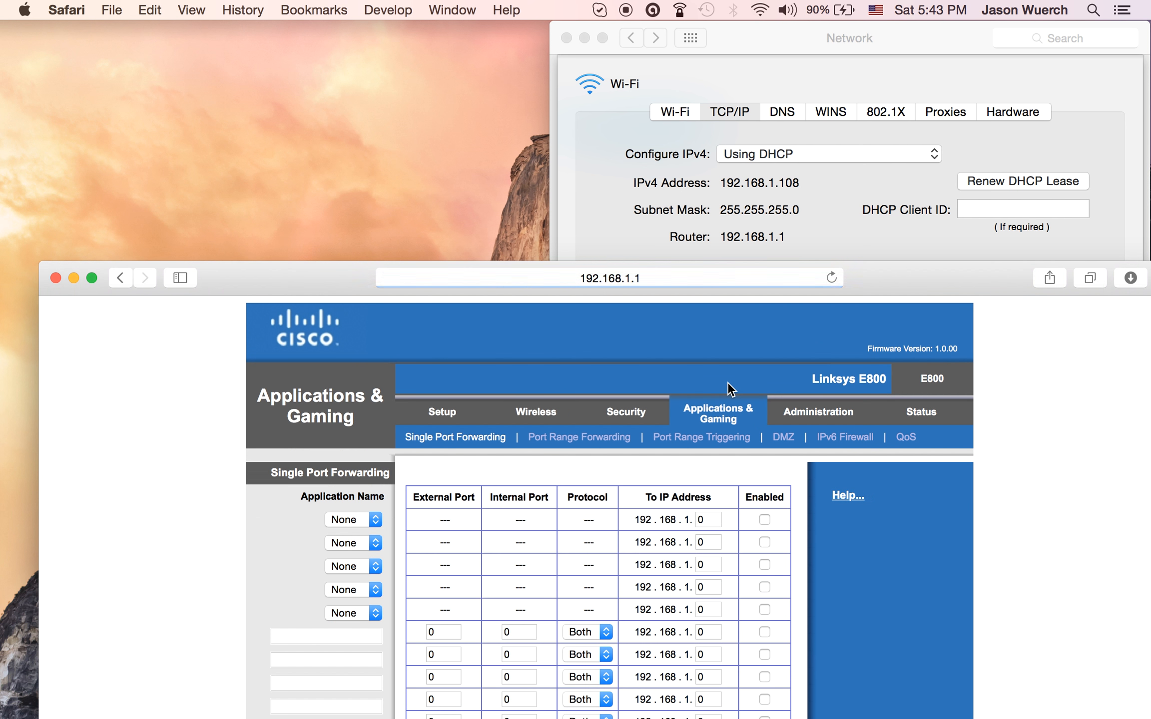
- Set the first preset forwarding row to FTP, direct it to 192.168.1.108 and enable it
scroll(688, 464, down, 2)
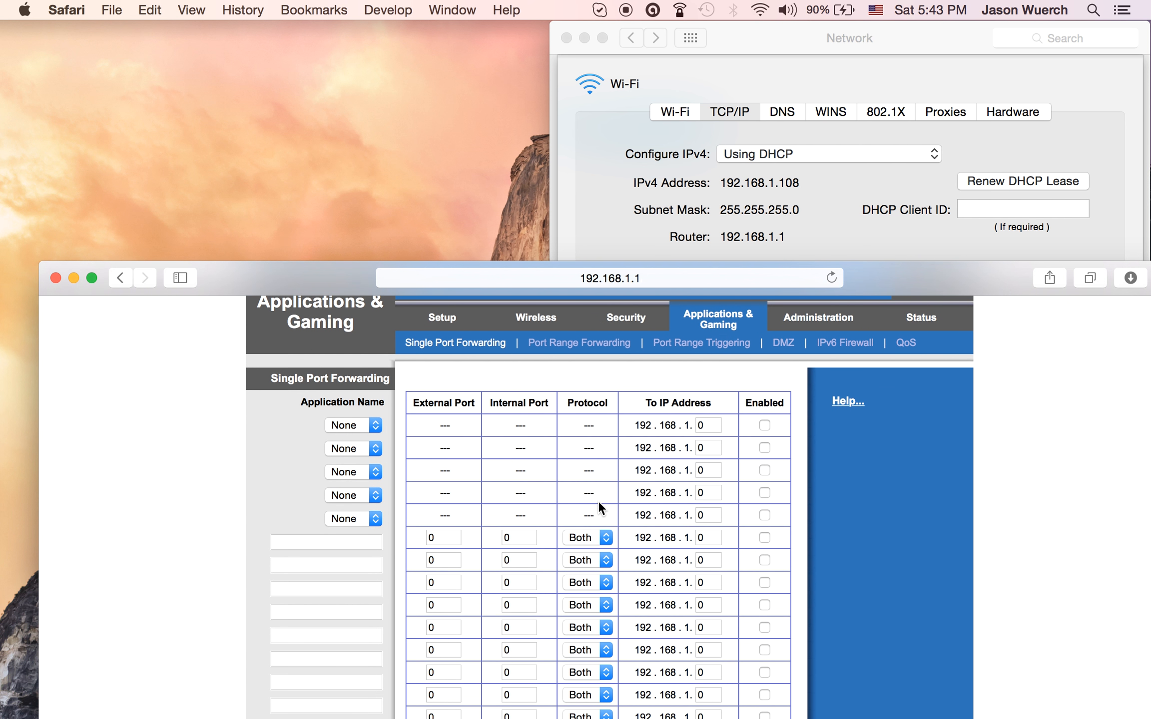
click(368, 425)
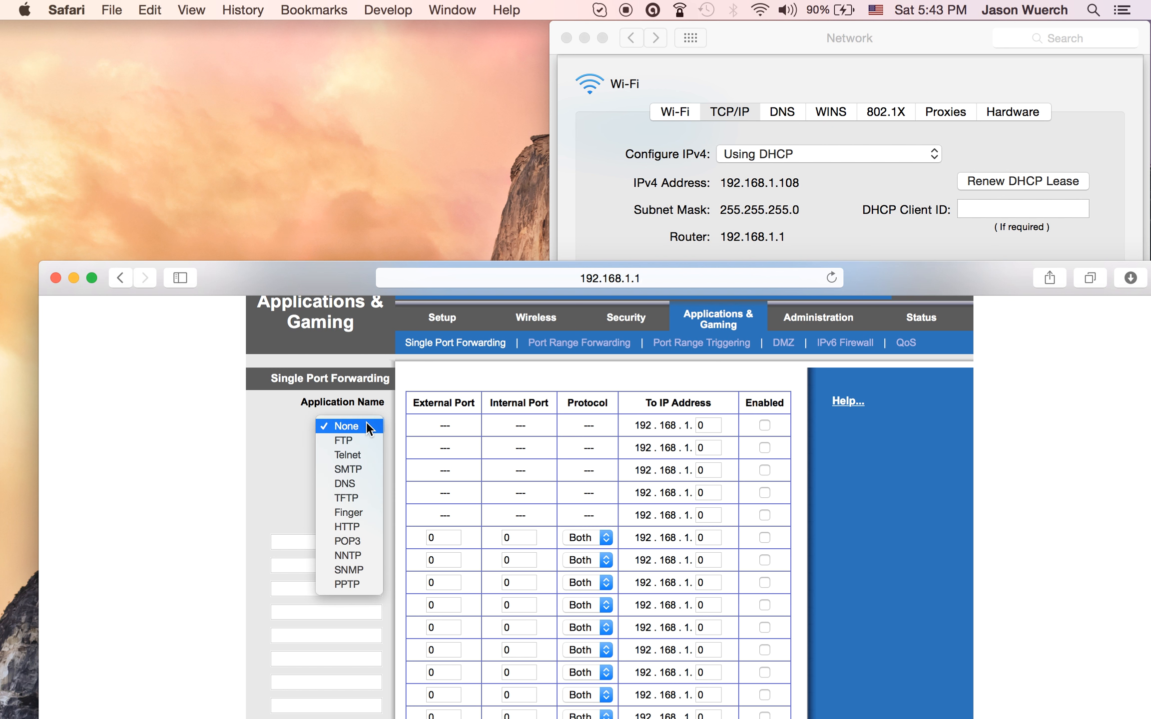
click(429, 421)
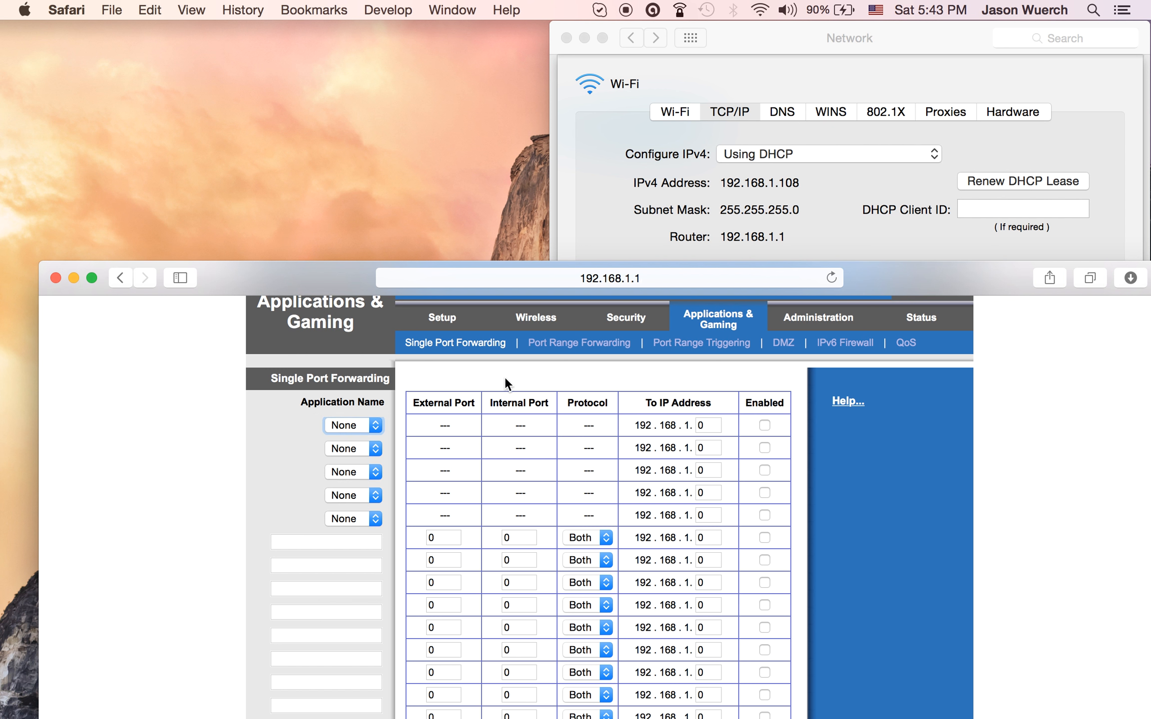
scroll(553, 468, down, 1)
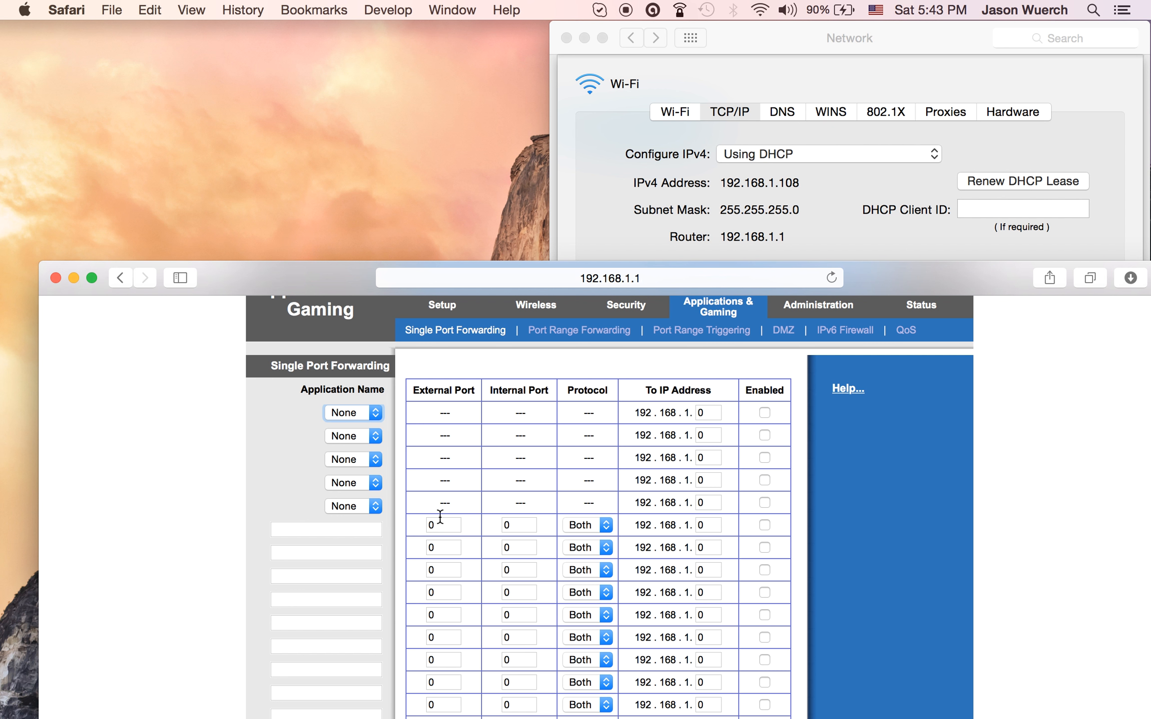
click(365, 412)
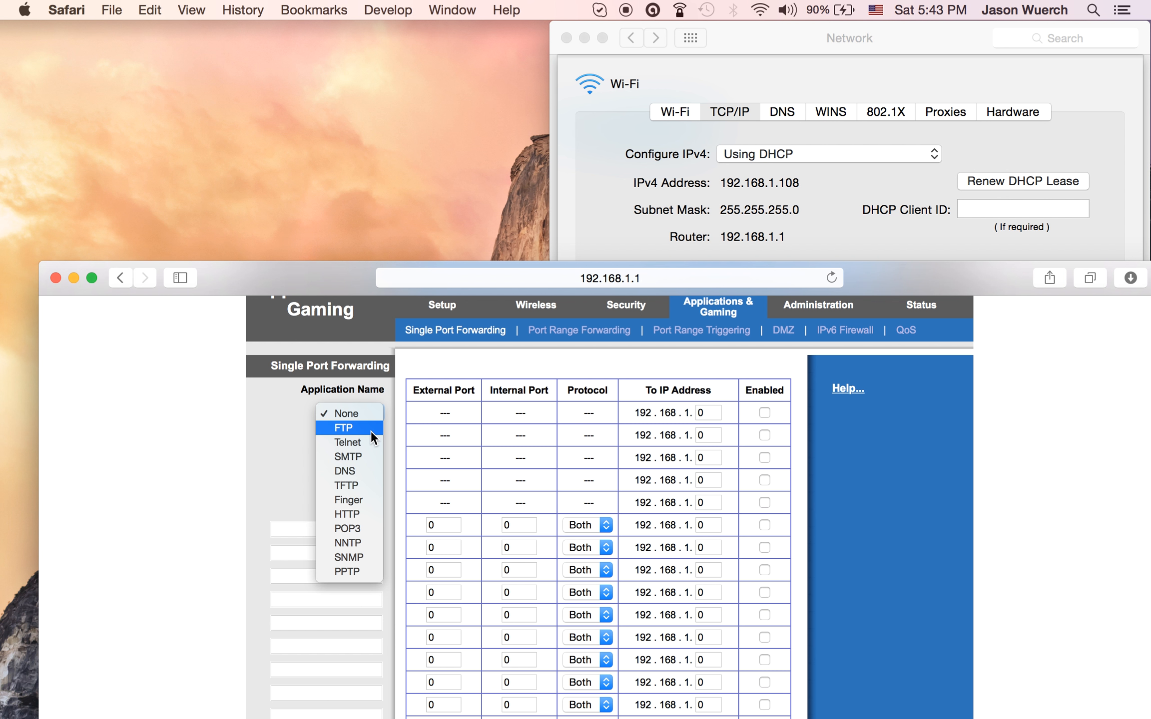
click(370, 431)
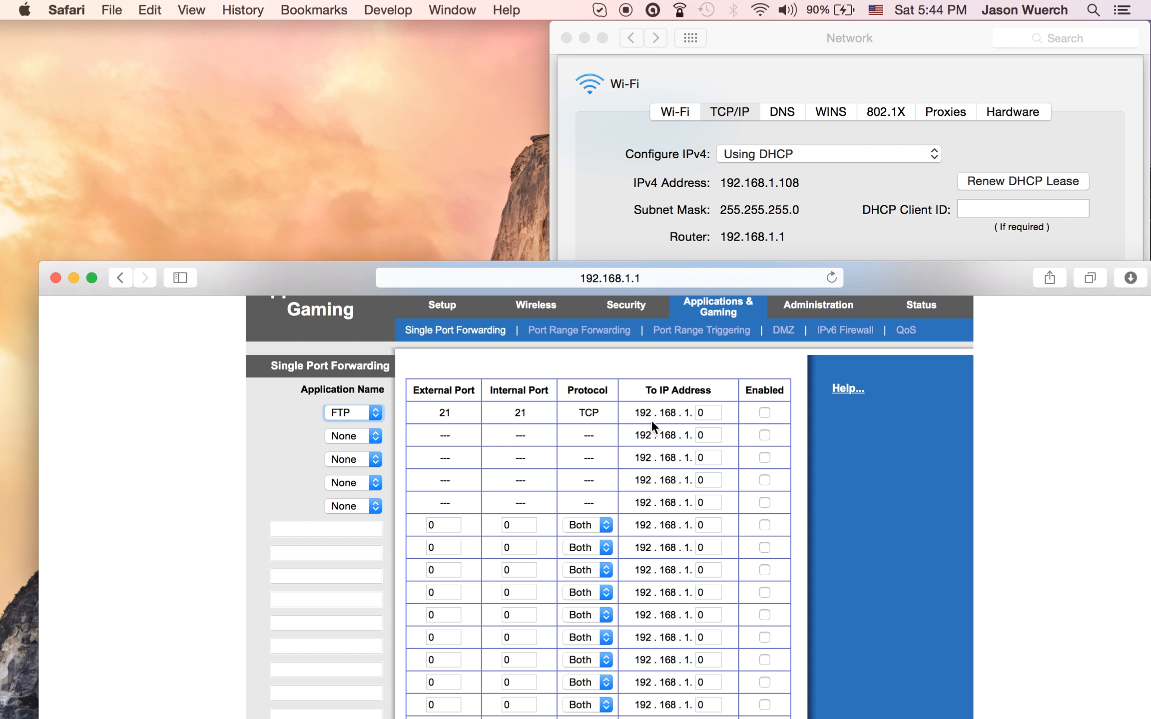
click(707, 416)
text(108)
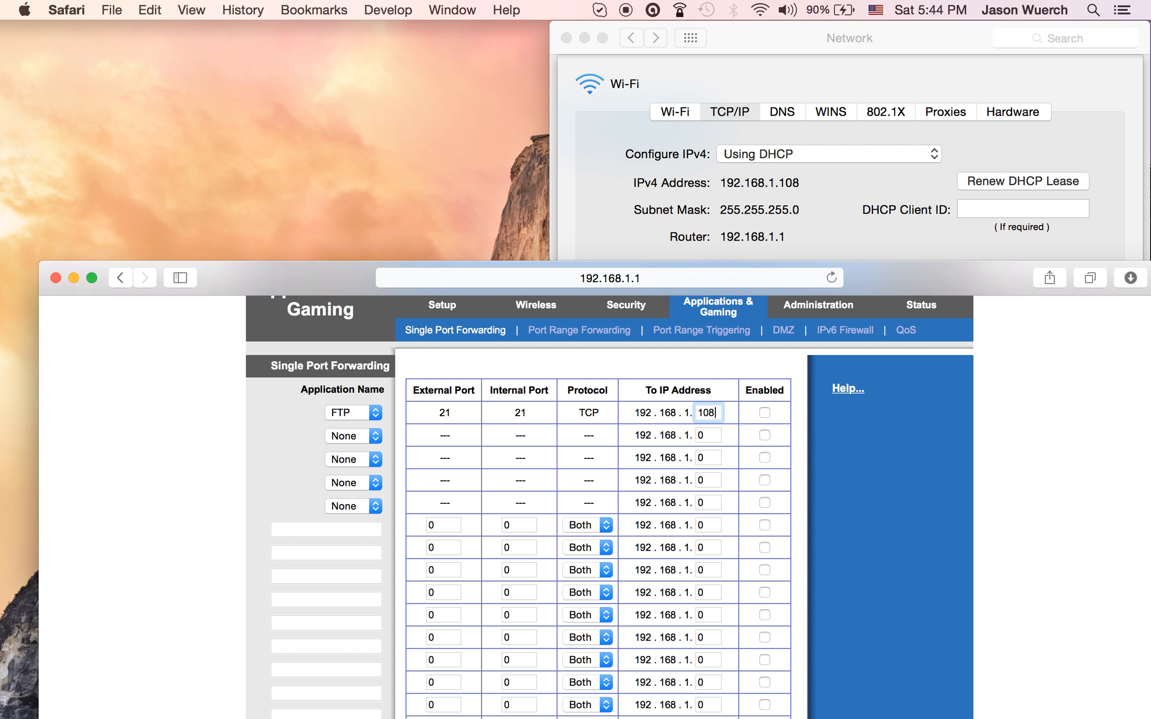
click(764, 411)
- Name the first custom port forwarding entry Warcraft III
click(340, 437)
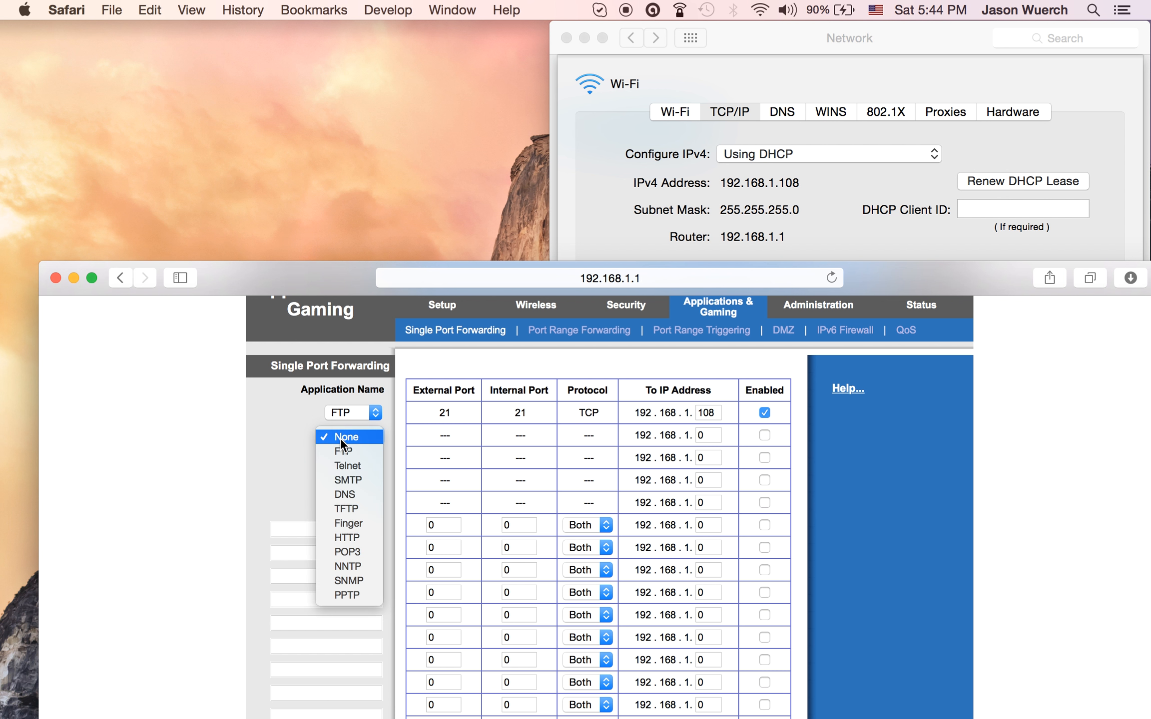
click(434, 481)
click(347, 527)
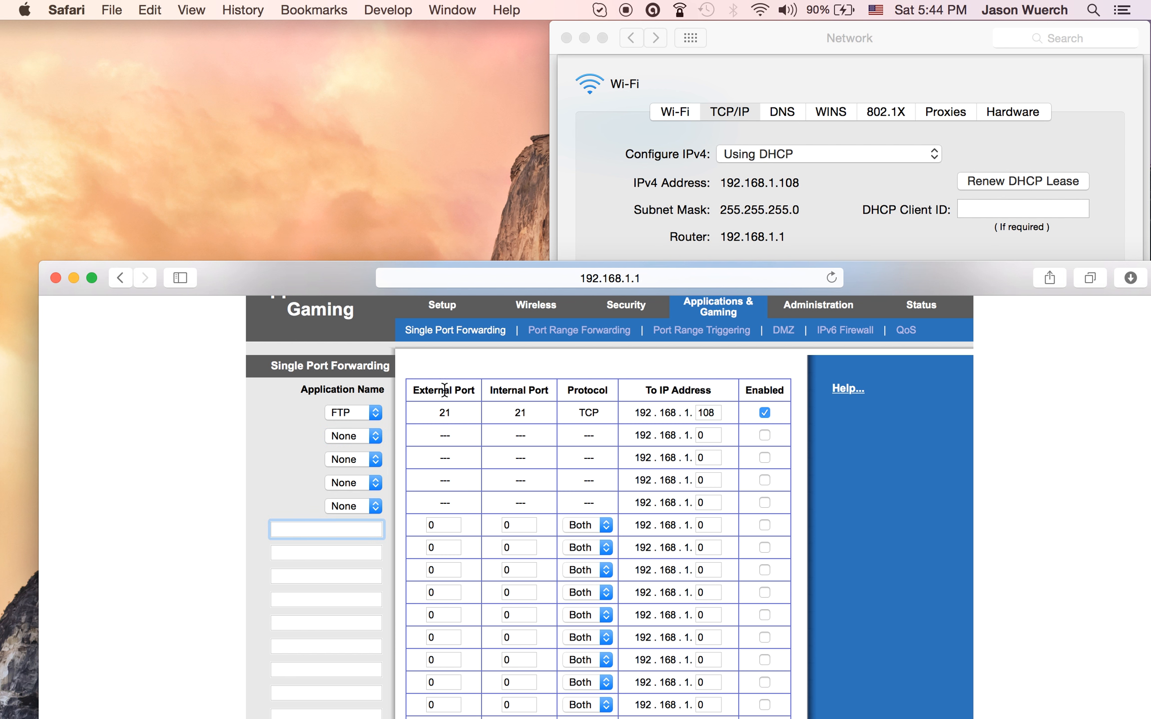
text(Warcraft III)
- Set both the external and internal port of the Warcraft III entry to 6035
double_click(438, 527)
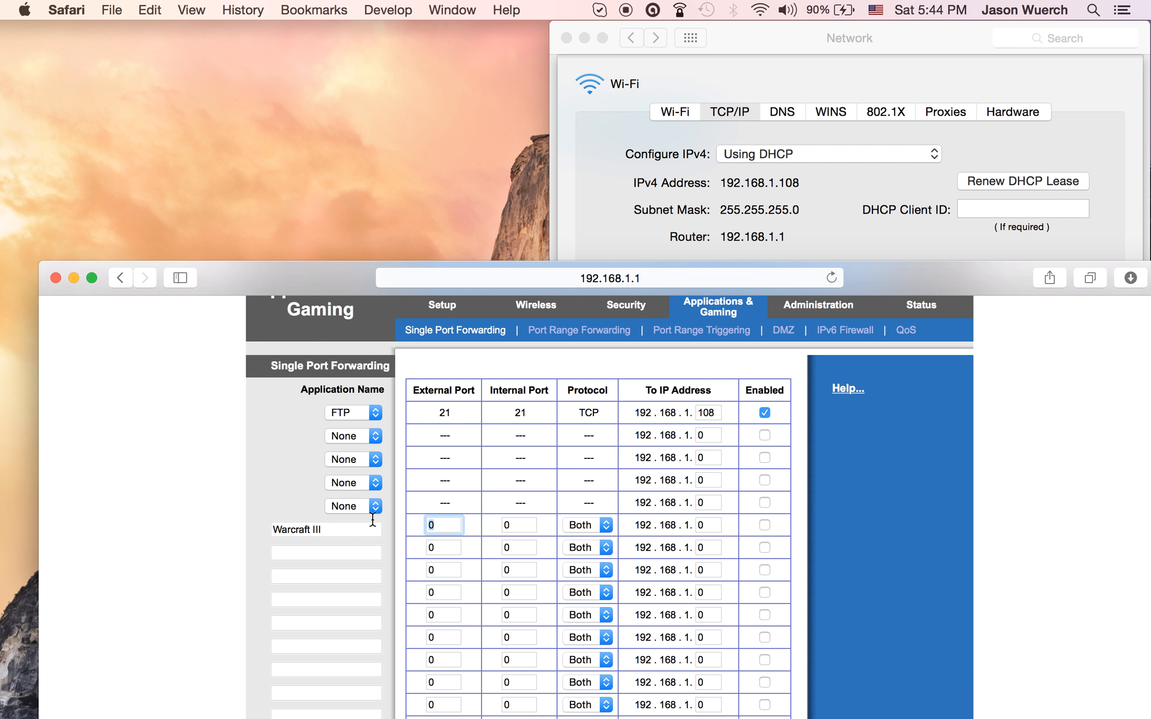
click(364, 480)
click(364, 481)
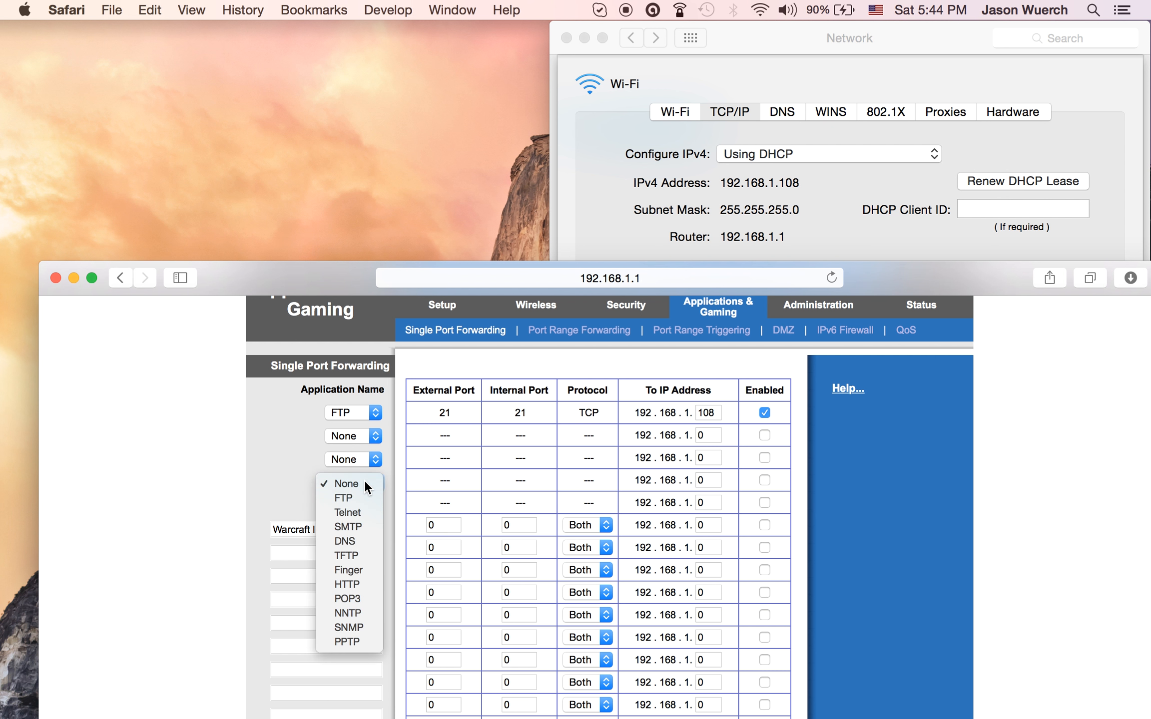
click(453, 527)
drag(453, 527, 389, 527)
text(6035)
key(Tab)
text(60)
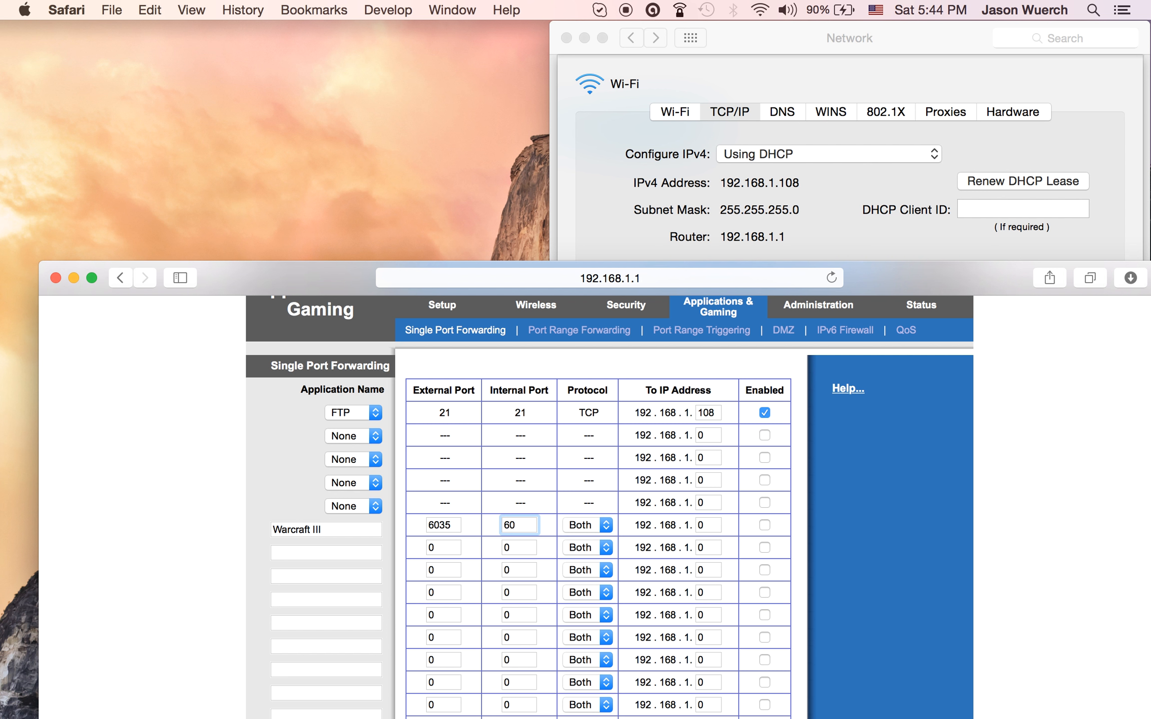
text(35)
- Direct the Warcraft III entry to 192.168.1.108 and enable it
click(697, 527)
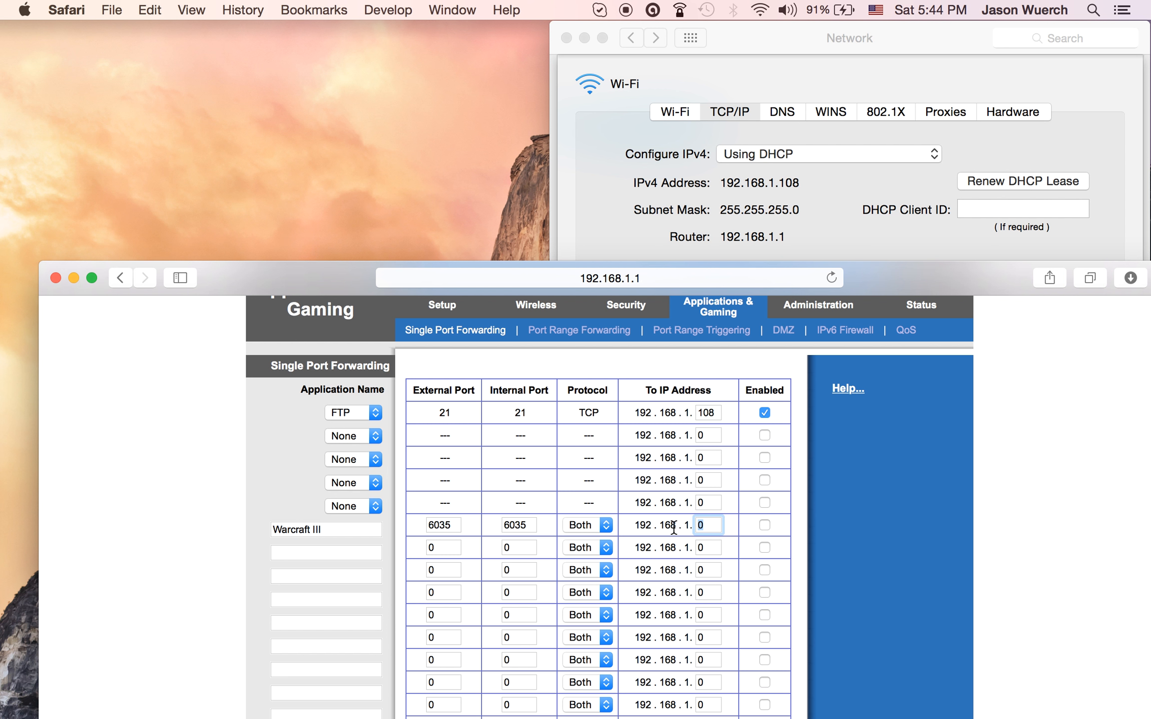
text(108)
click(765, 524)
- Save the port forwarding settings and return to the Single Port Forwarding page
drag(346, 279, 329, 10)
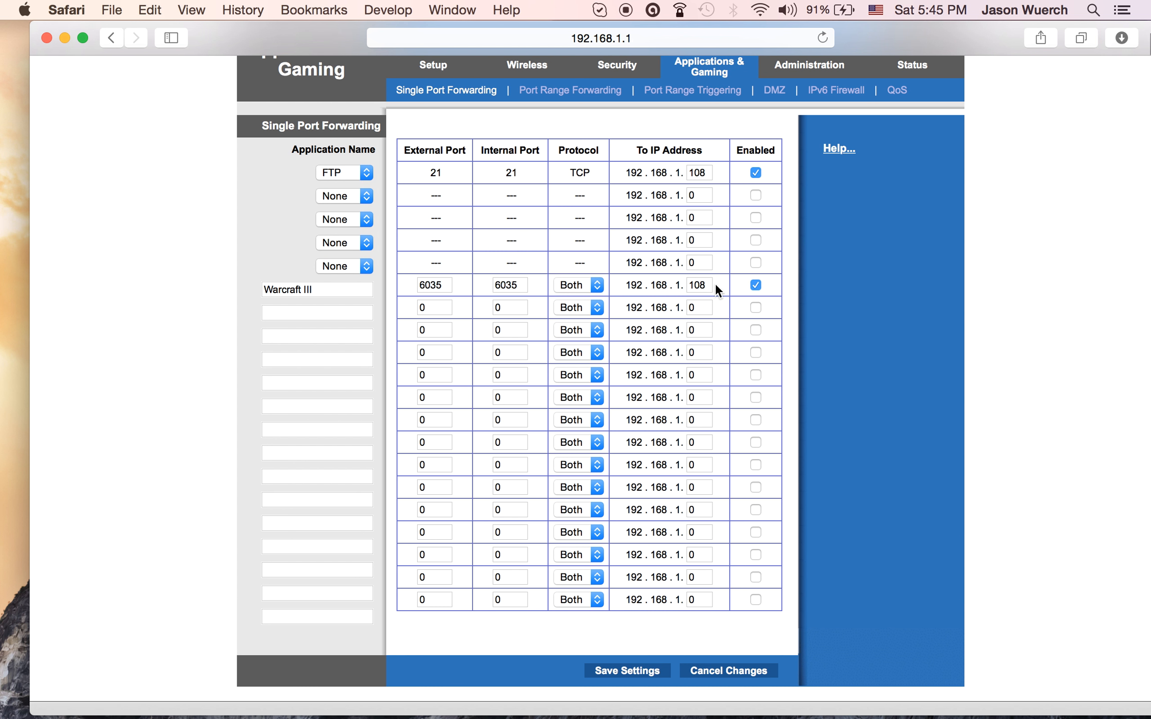
click(624, 671)
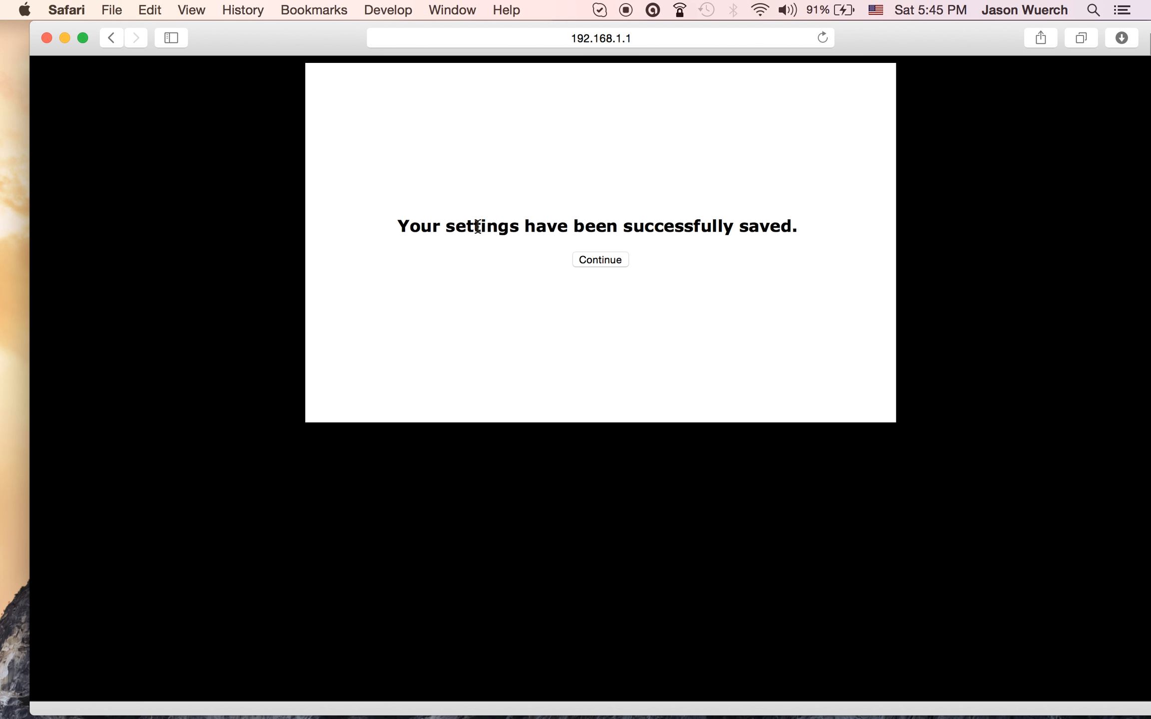
click(597, 260)
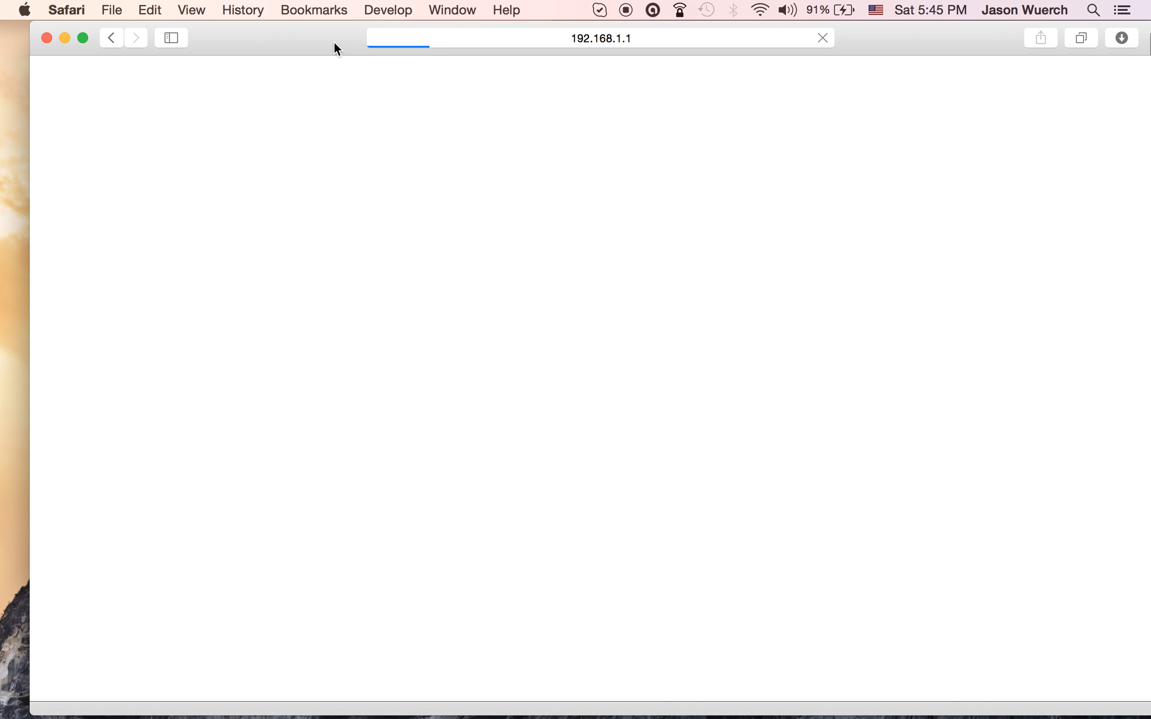
drag(334, 41, 358, 163)
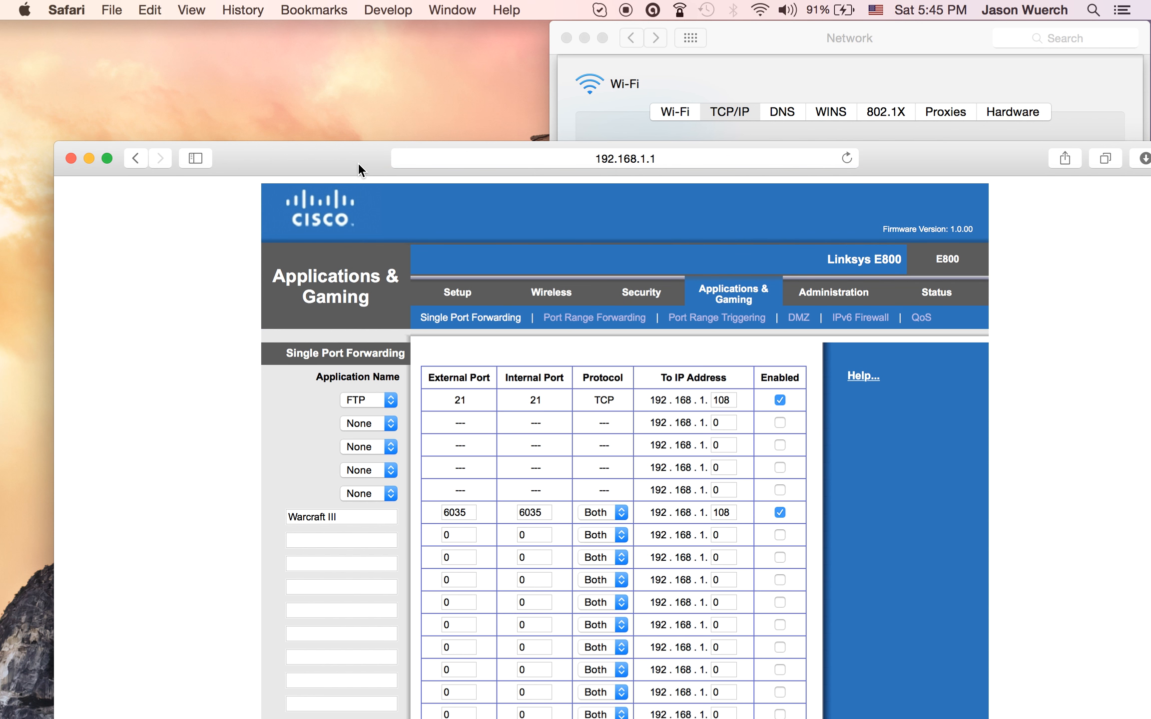